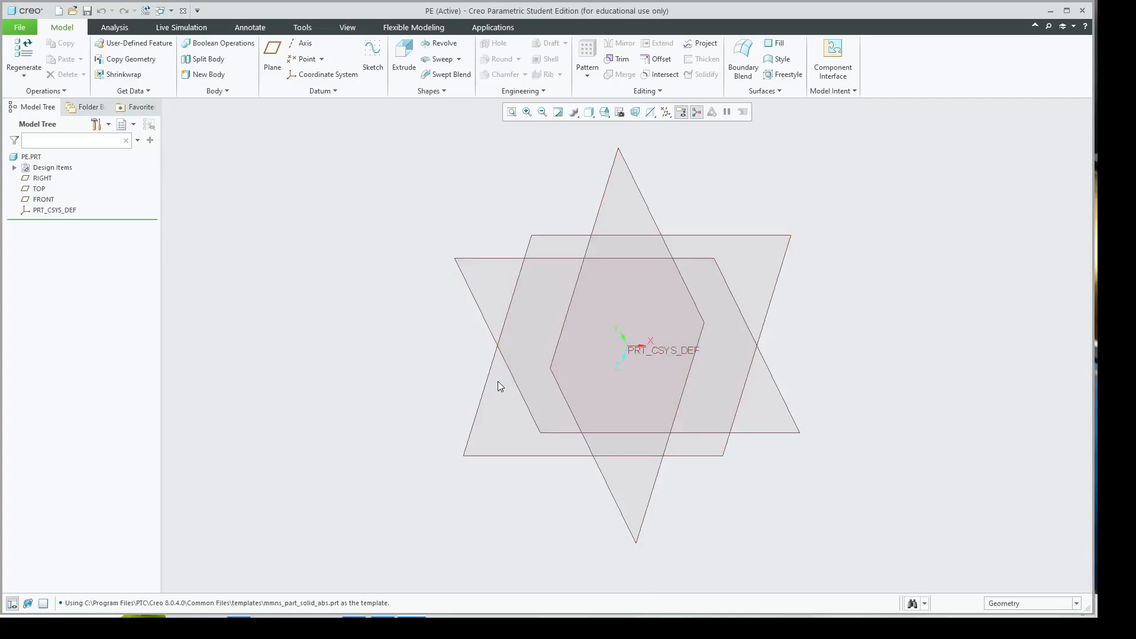
Step: Create a datum plane offset 100 mm from the RIGHT plane, on its negative X side
click(271, 64)
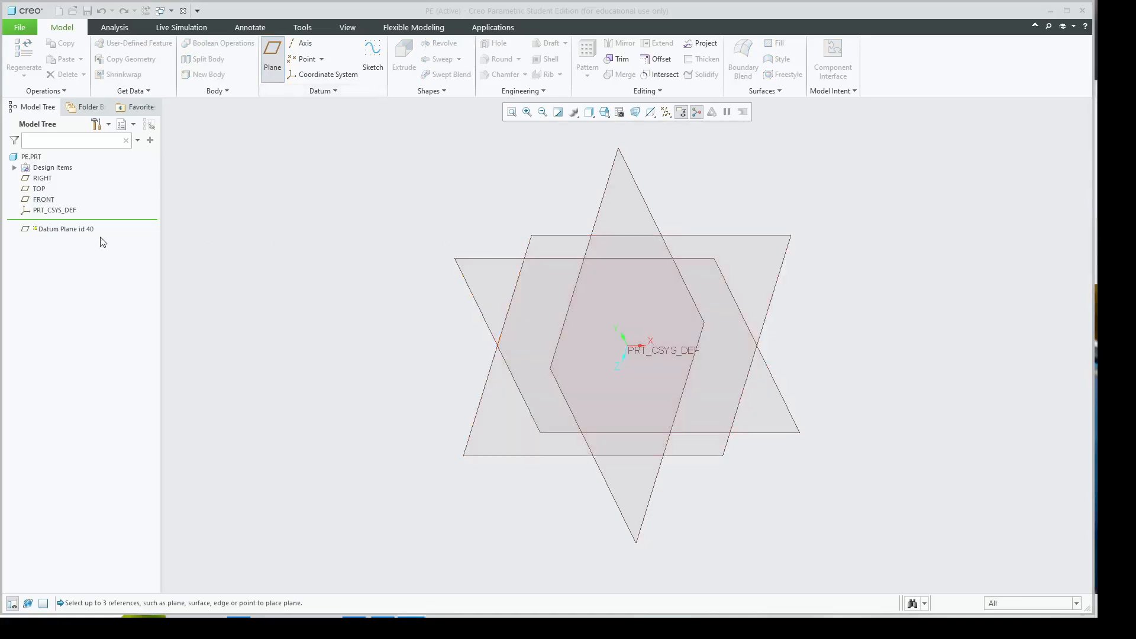
click(42, 178)
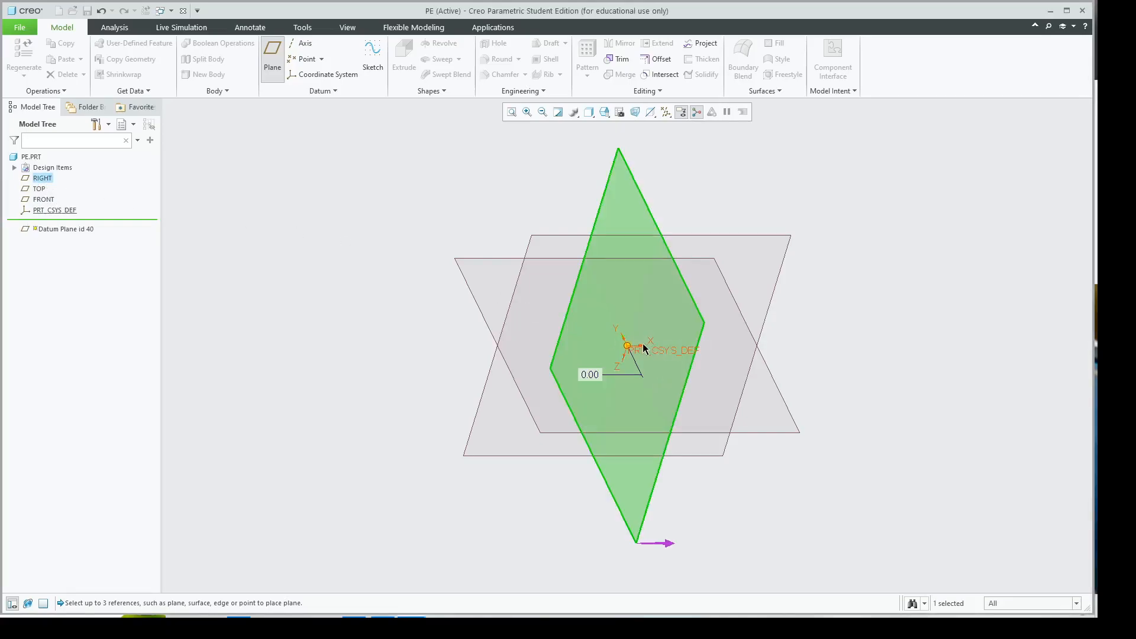
drag(627, 346, 393, 352)
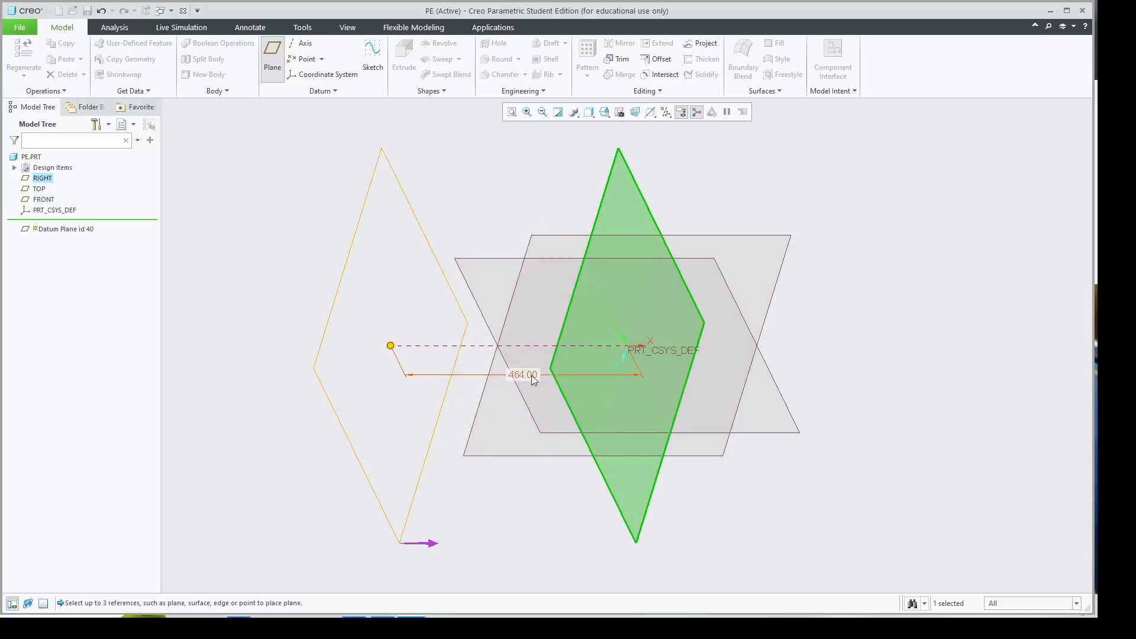
drag(390, 347, 458, 345)
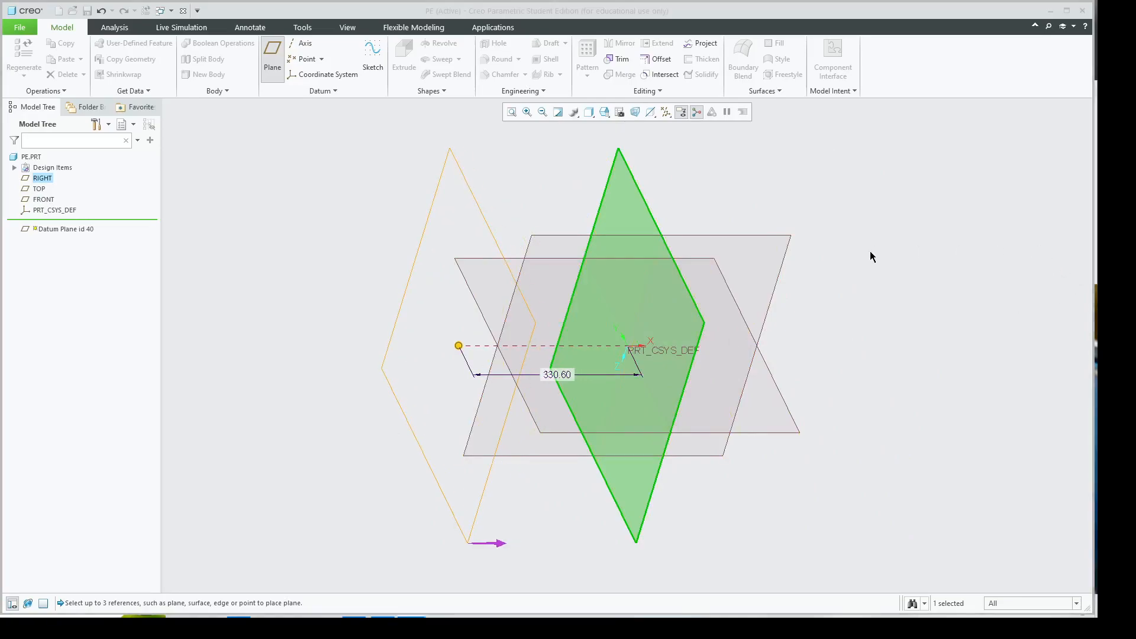
text(100)
key(Return)
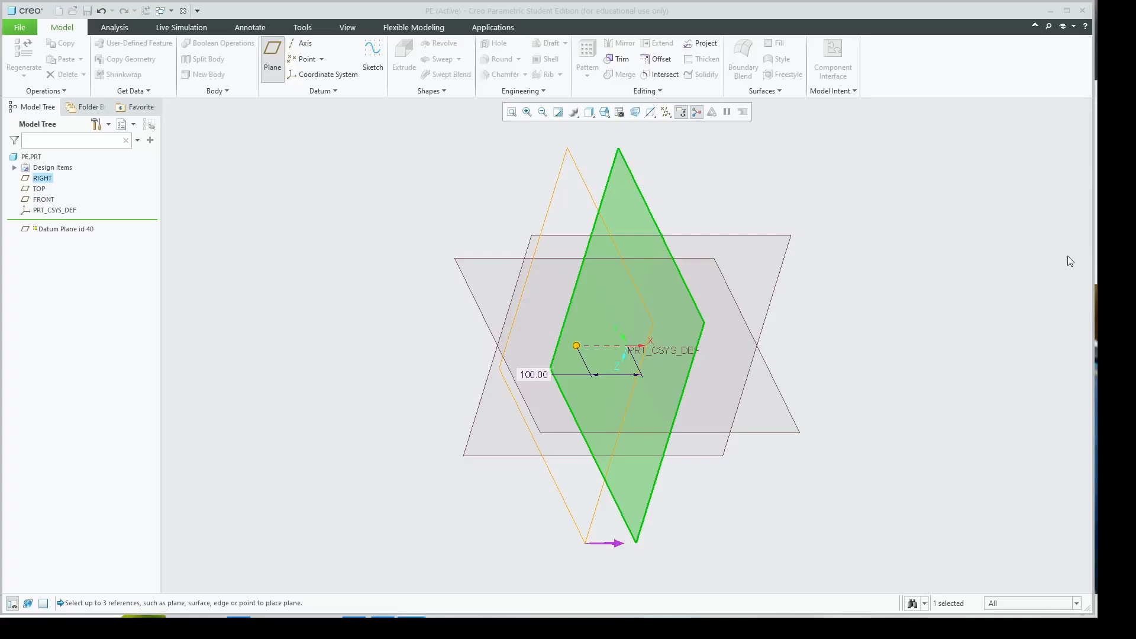
middle_click(1070, 297)
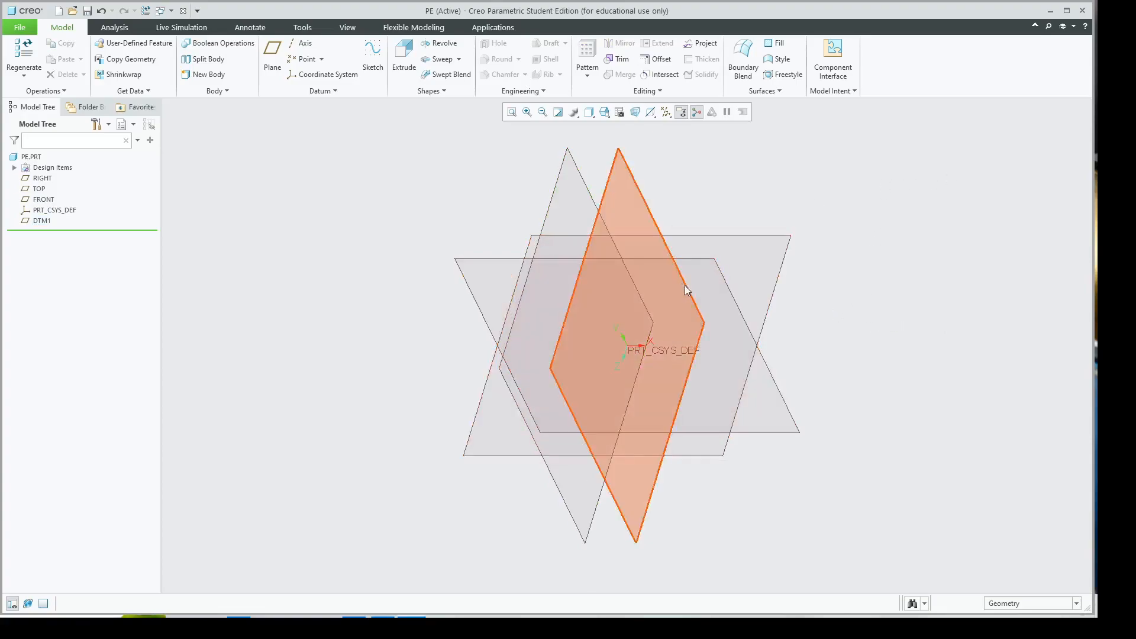
Step: Create a datum plane midway between the RIGHT plane and the parallel plane DTM1
click(654, 217)
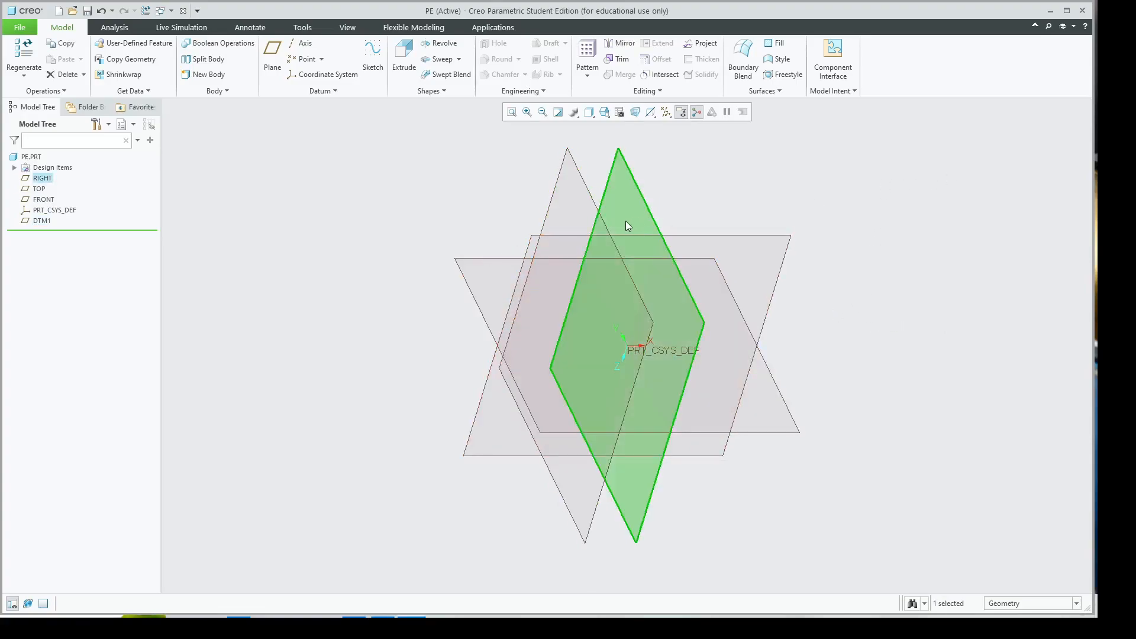
ctrl+click(591, 200)
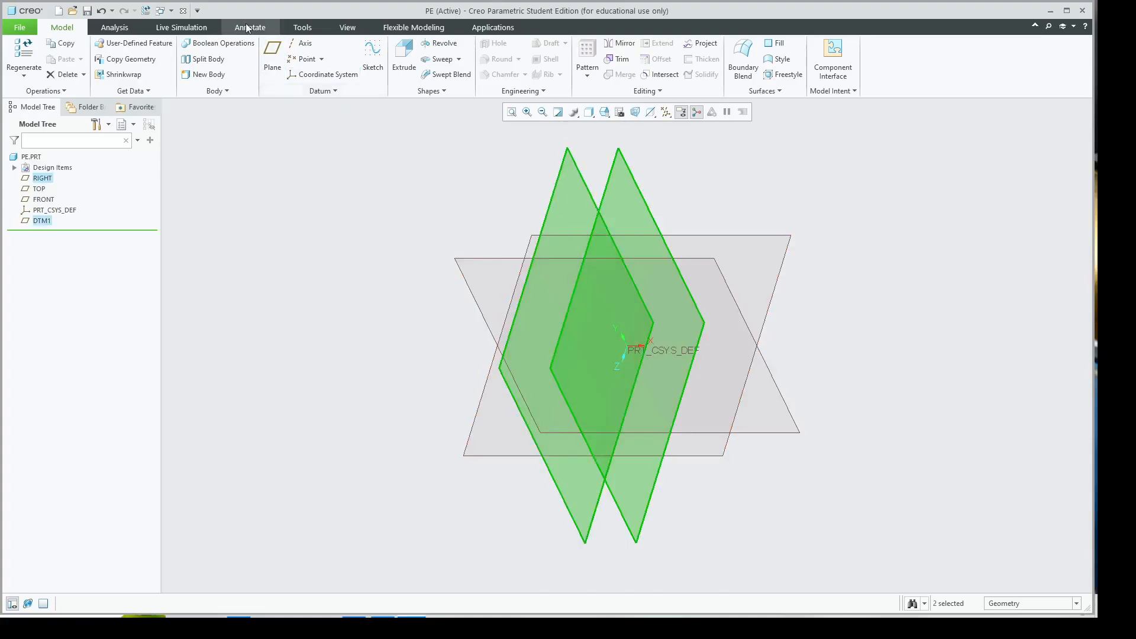
click(272, 62)
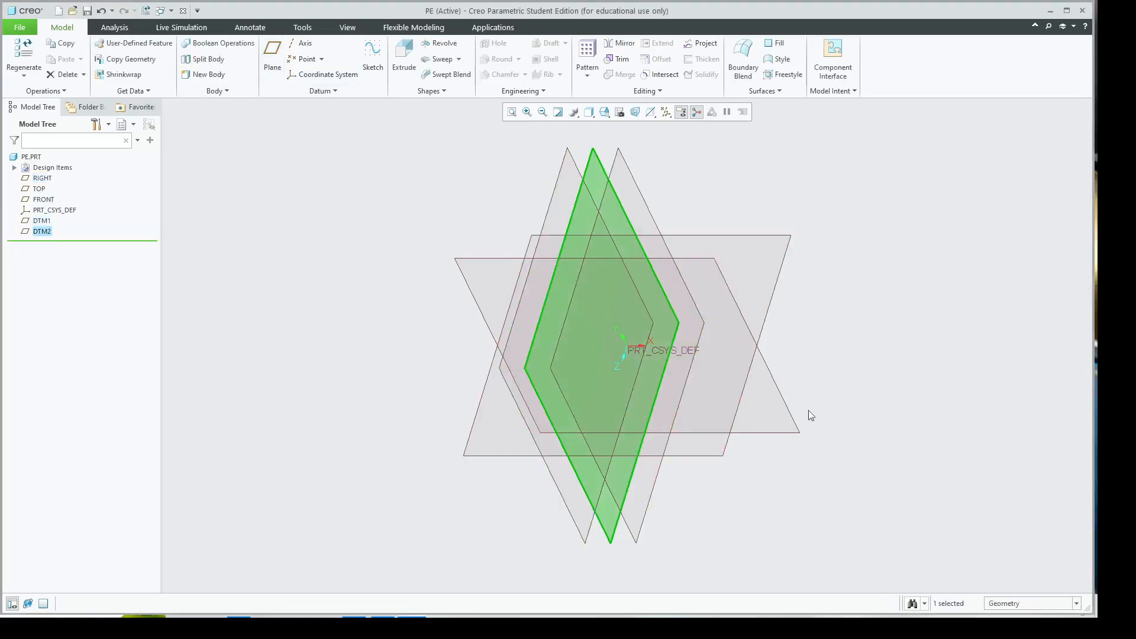
click(803, 465)
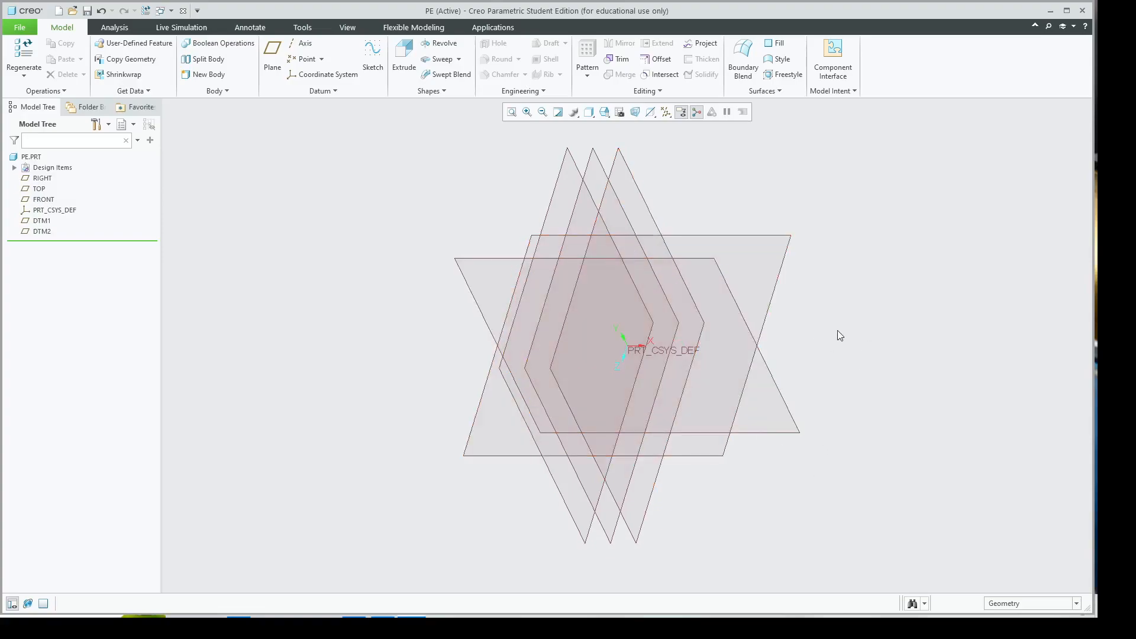
Step: Delete the two added datum planes DTM1 and DTM2 from the part
middle_drag(827, 323, 4, 205)
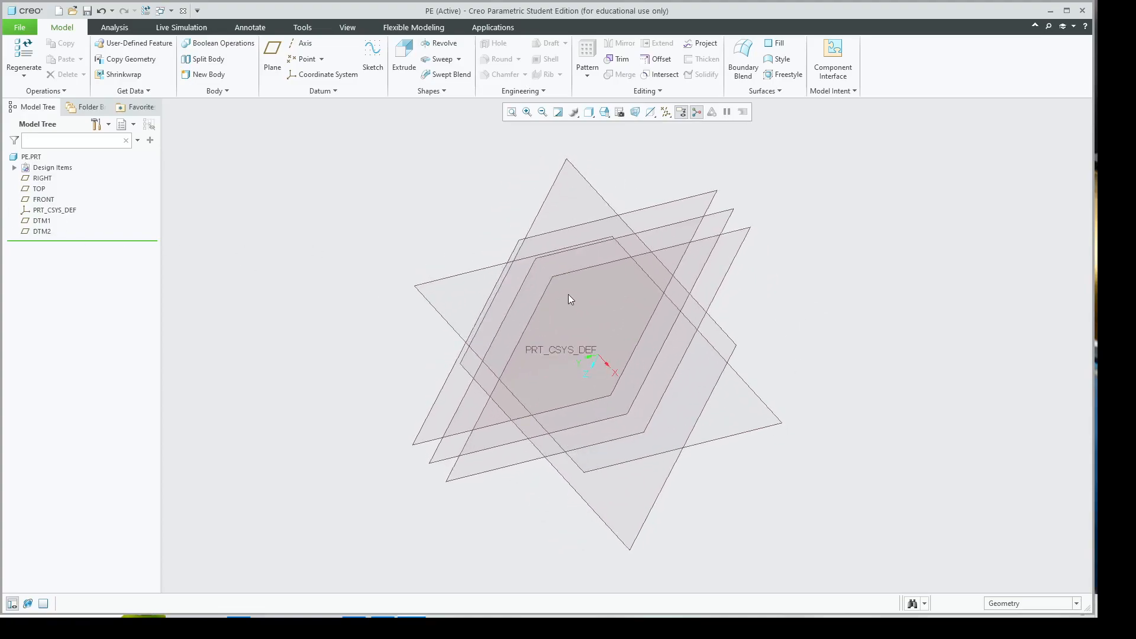
click(42, 232)
ctrl+click(43, 221)
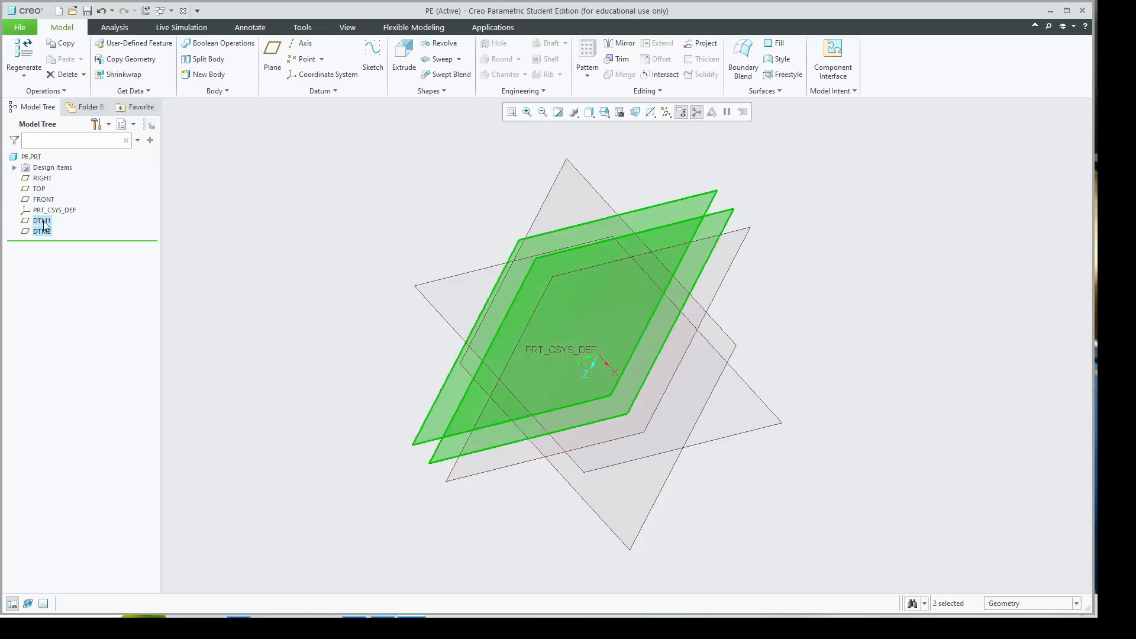
key(Delete)
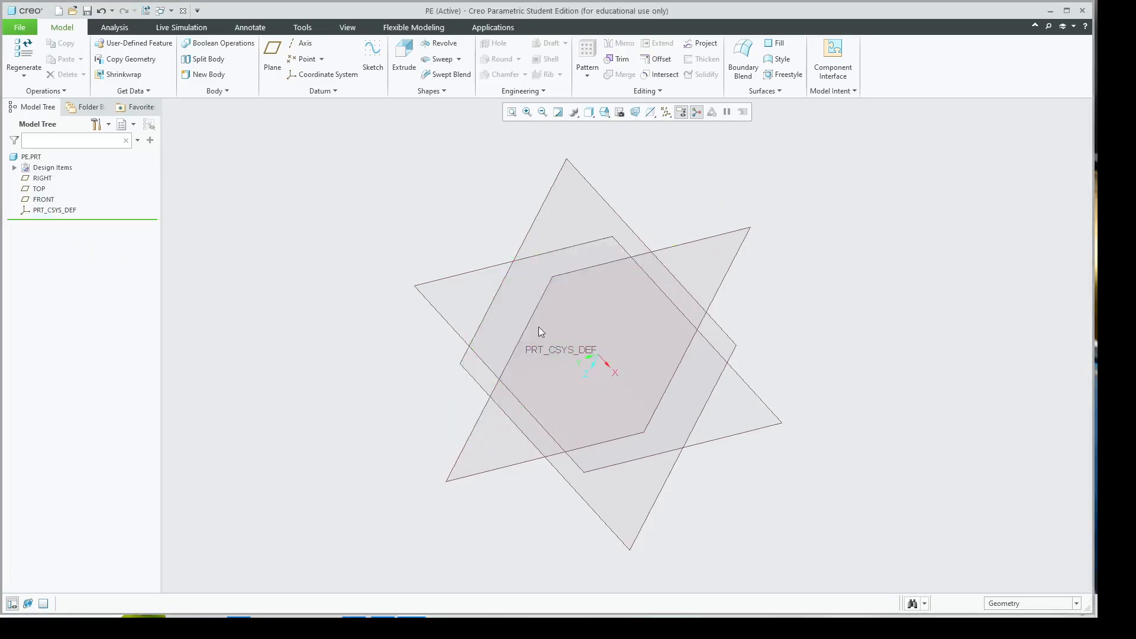
click(616, 214)
click(592, 286)
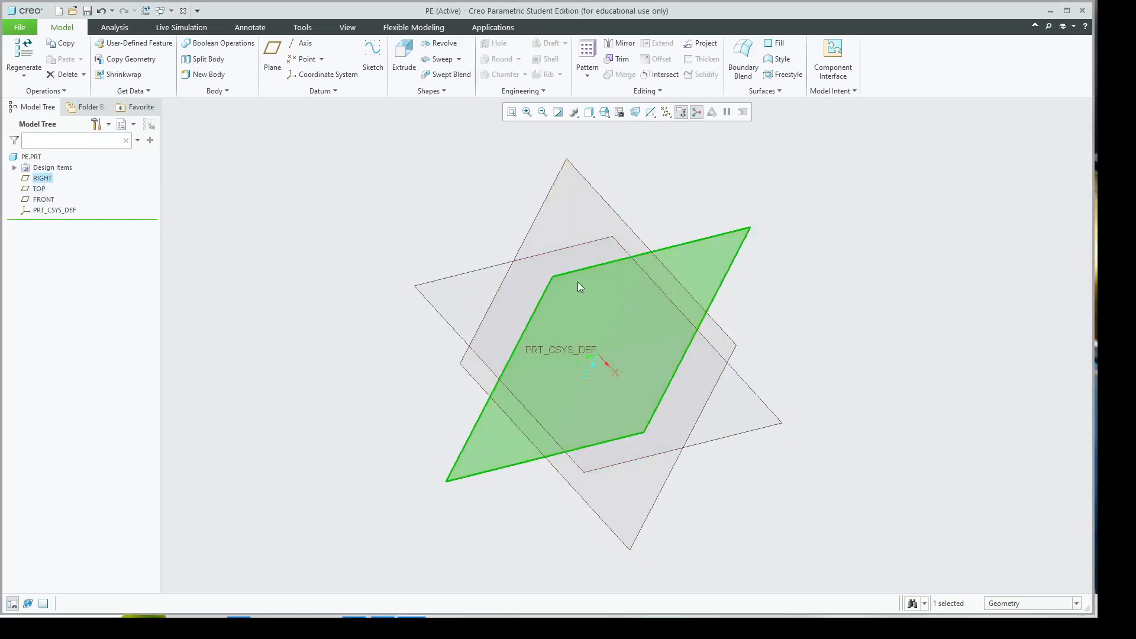
ctrl+click(588, 183)
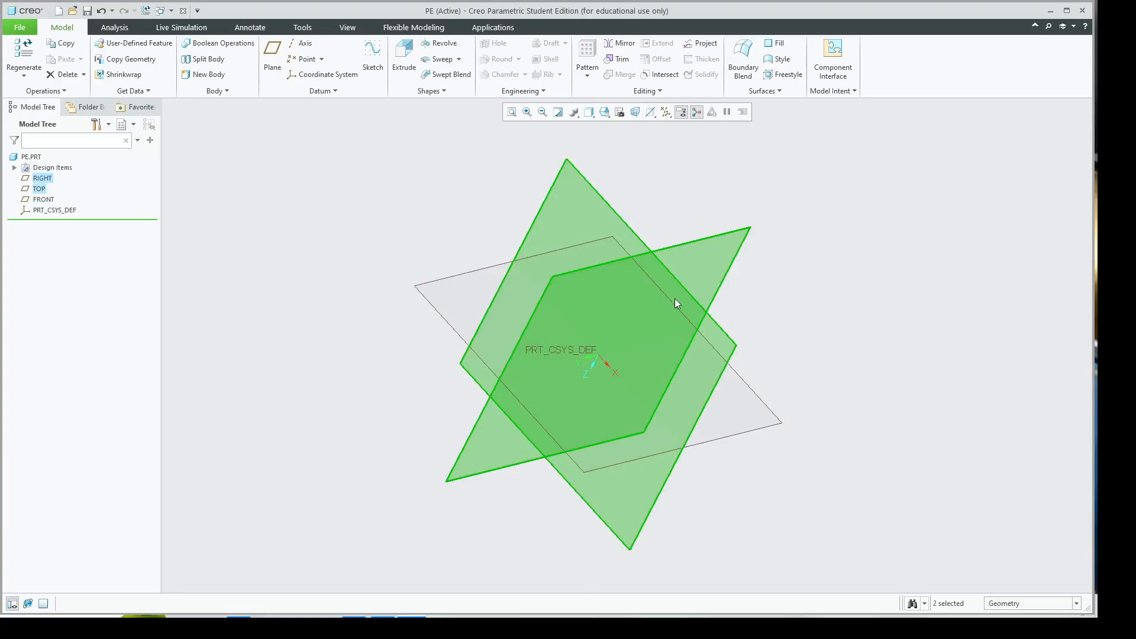
click(273, 67)
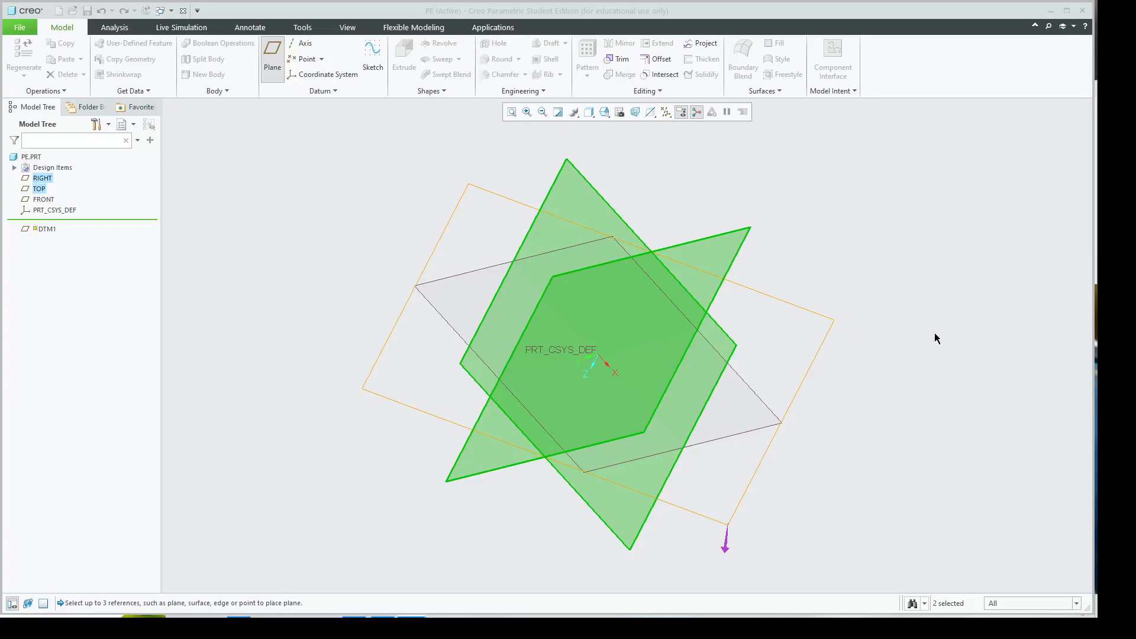
click(877, 290)
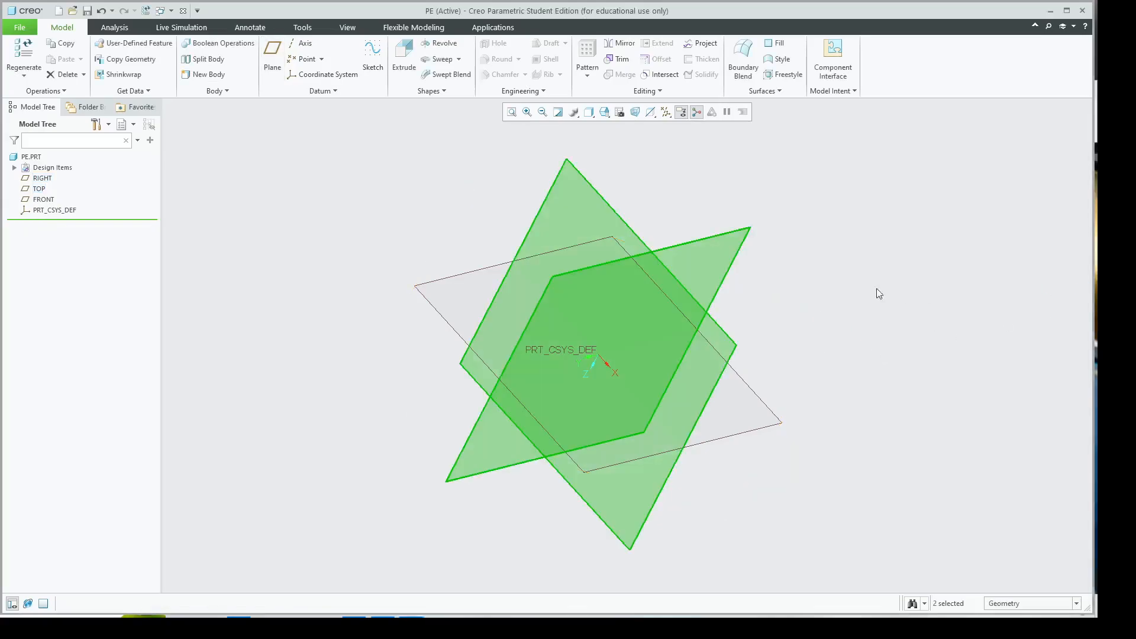
click(641, 220)
click(616, 211)
ctrl+click(599, 265)
click(272, 55)
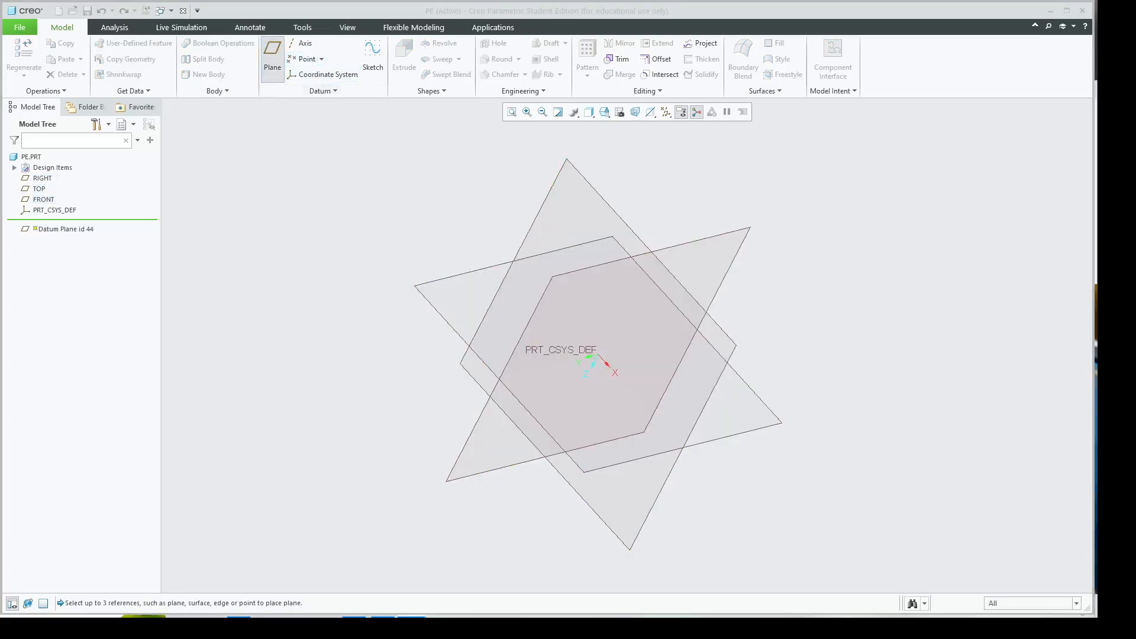
key(Escape)
click(964, 404)
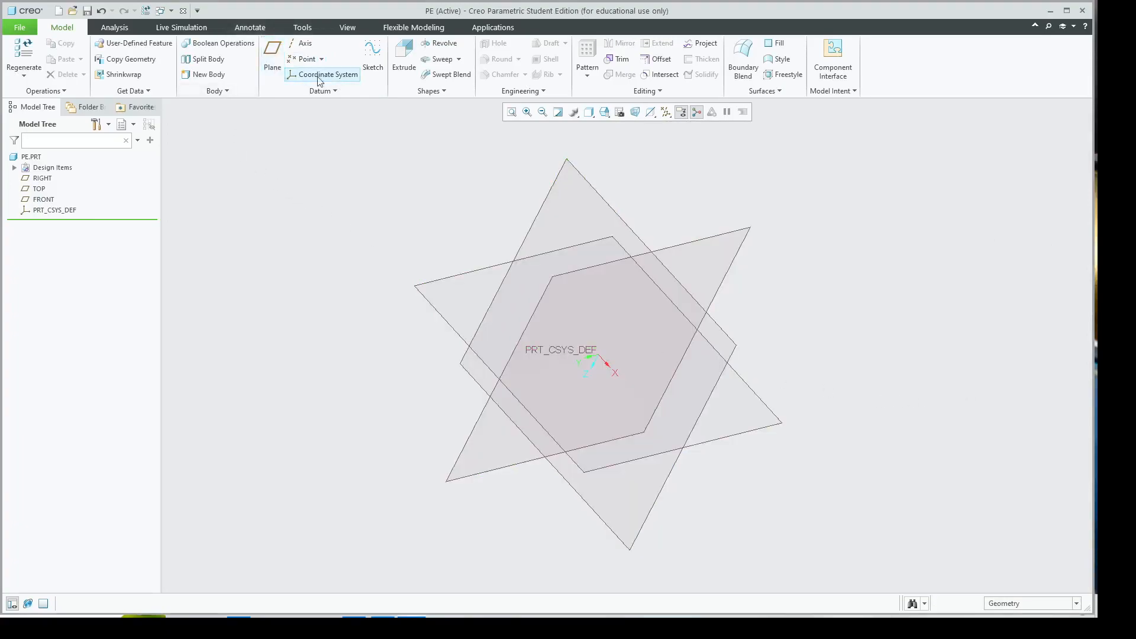
Step: Start a new sketch on the TOP plane, viewed parallel to the sketch plane
click(403, 68)
click(523, 59)
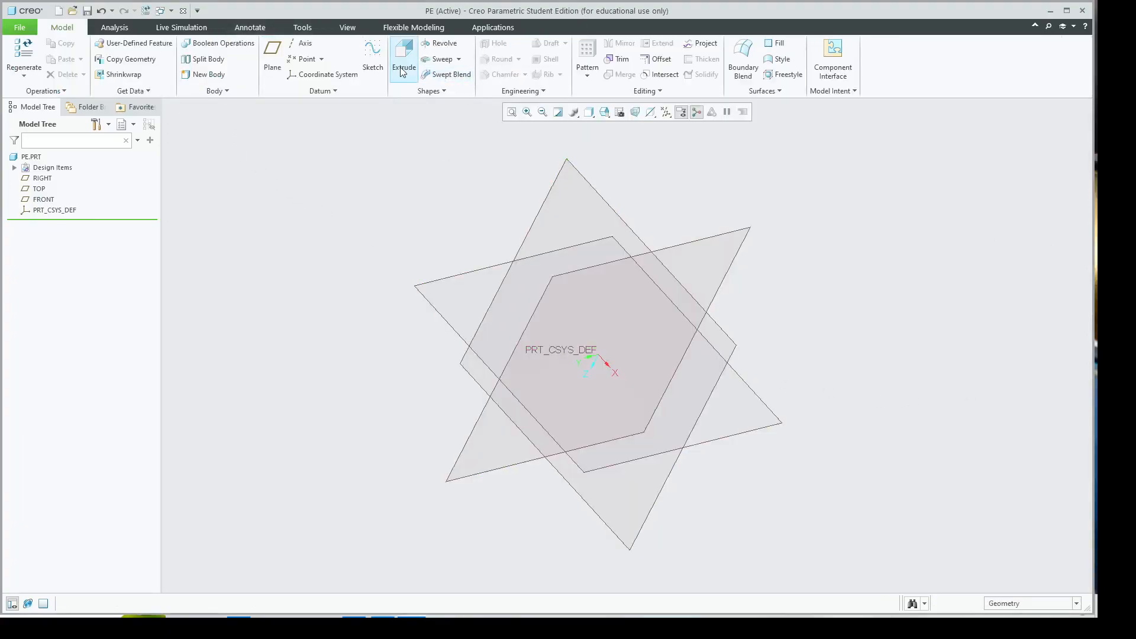
click(371, 56)
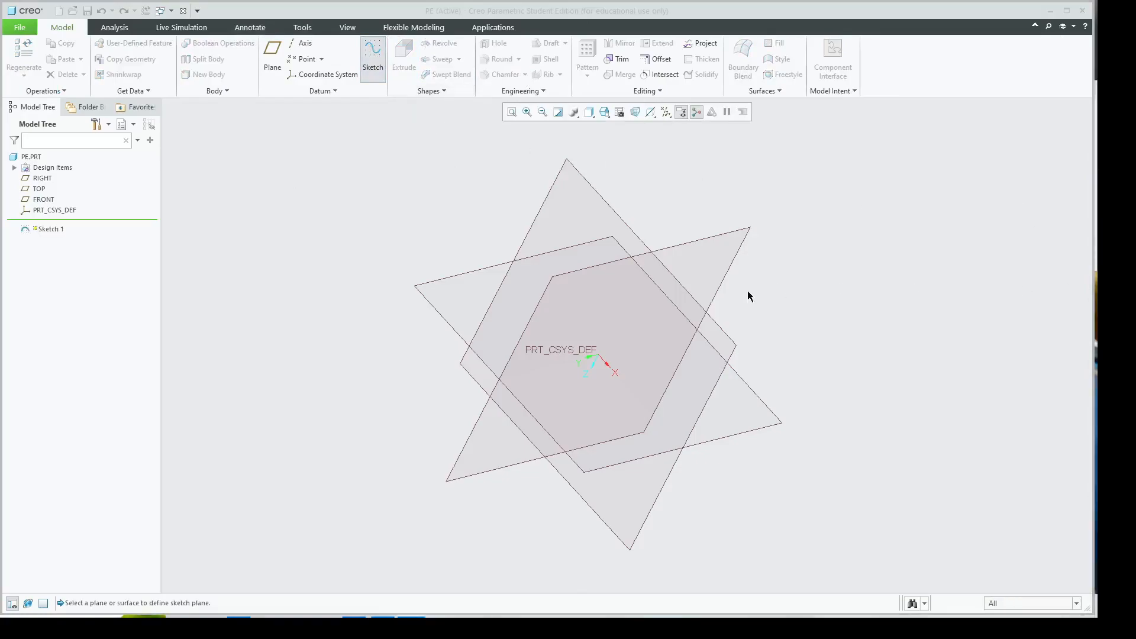
click(543, 309)
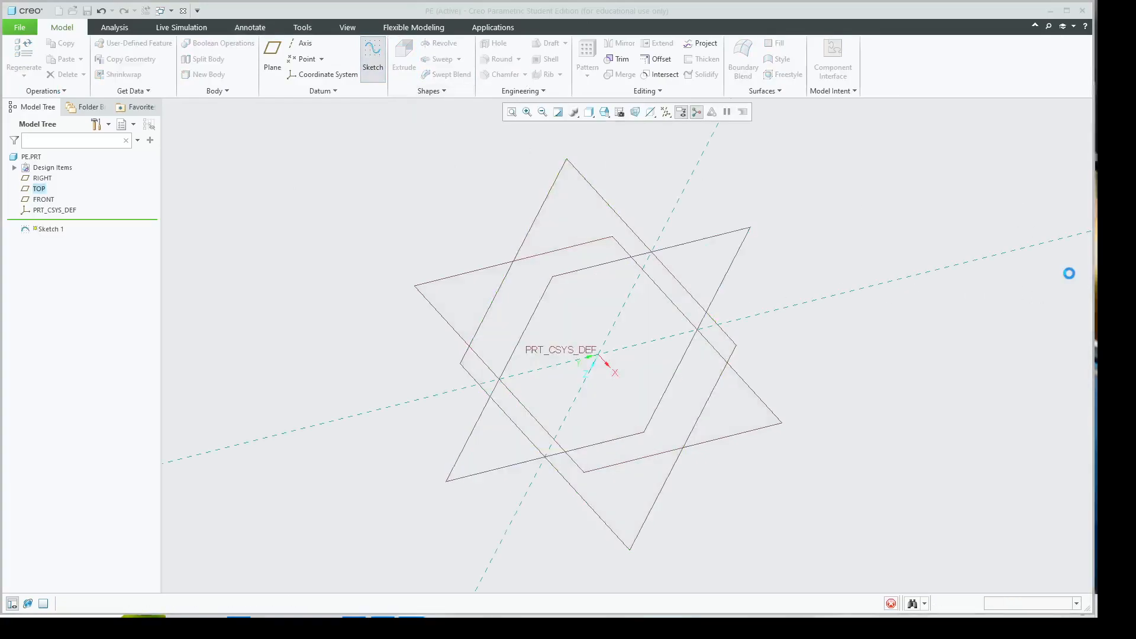
click(650, 112)
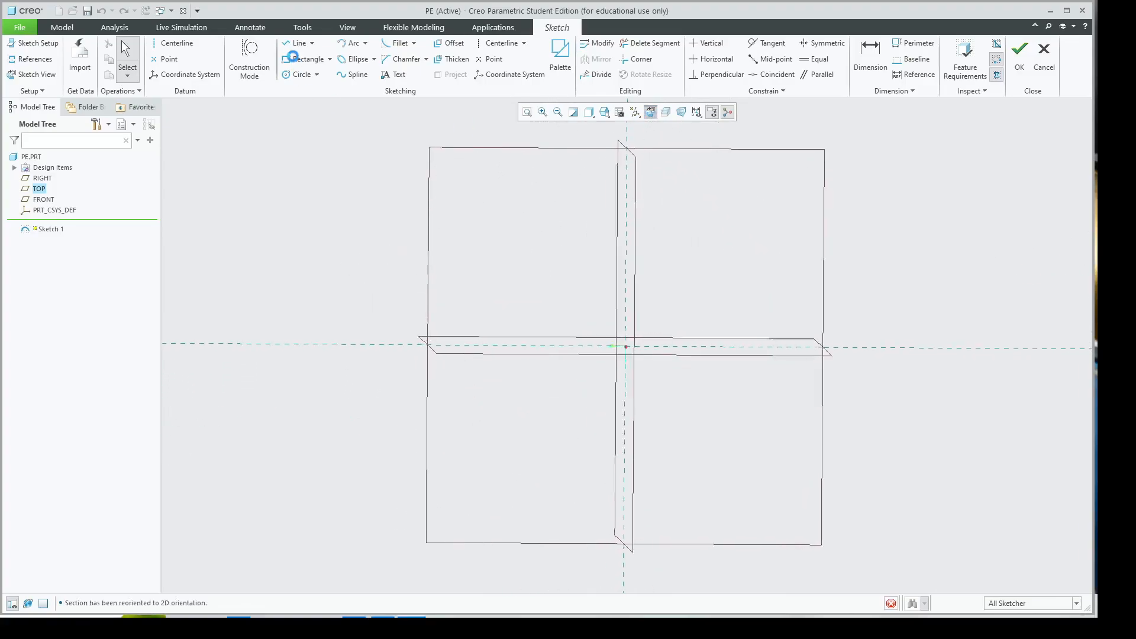
Step: Sketch a closed line profile from the origin with a flat base, a stepped block, a flat notch floor and a sloped edge, and finish the sketch
click(627, 346)
click(790, 346)
click(791, 258)
click(732, 292)
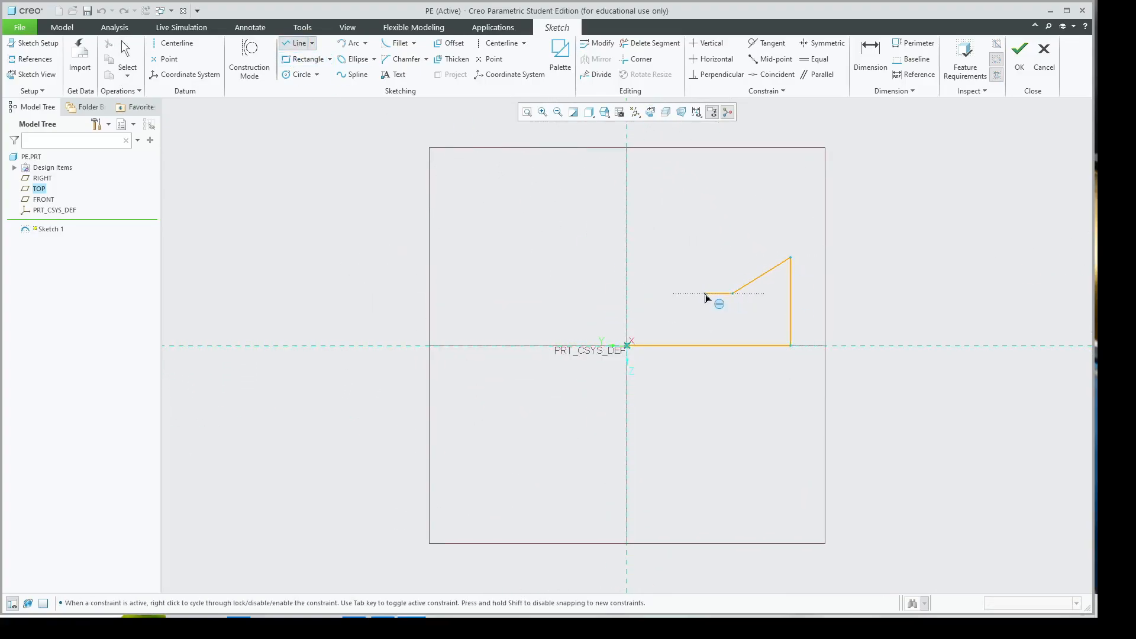
click(676, 293)
click(676, 249)
click(627, 249)
click(627, 345)
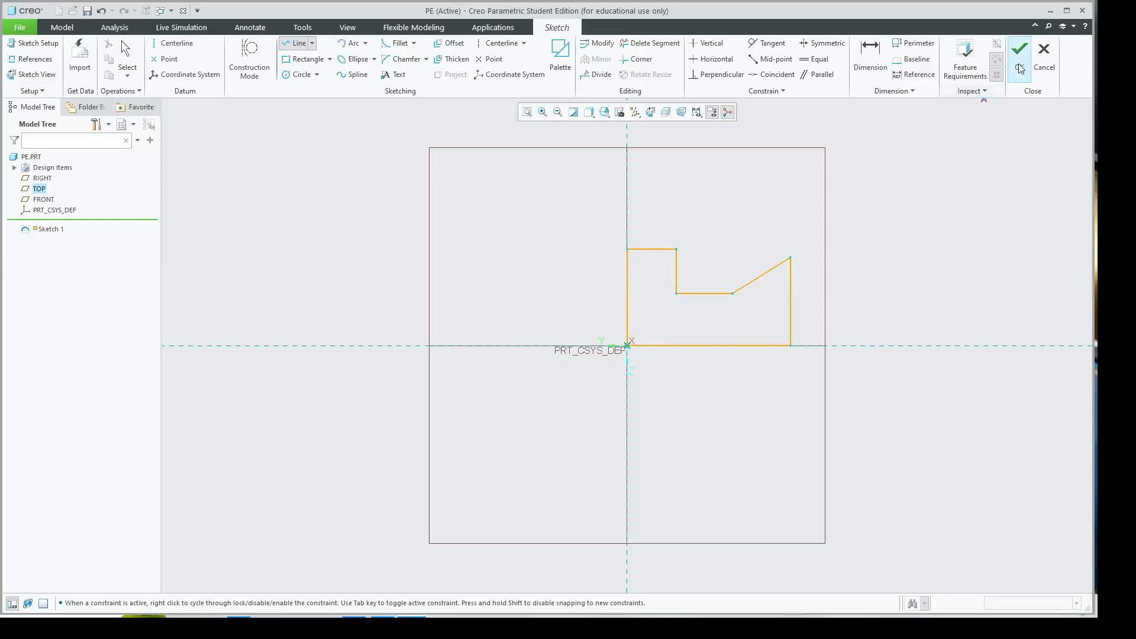
click(1019, 52)
Step: Extrude the sketched profile as a solid to a depth of 100 mm
click(404, 69)
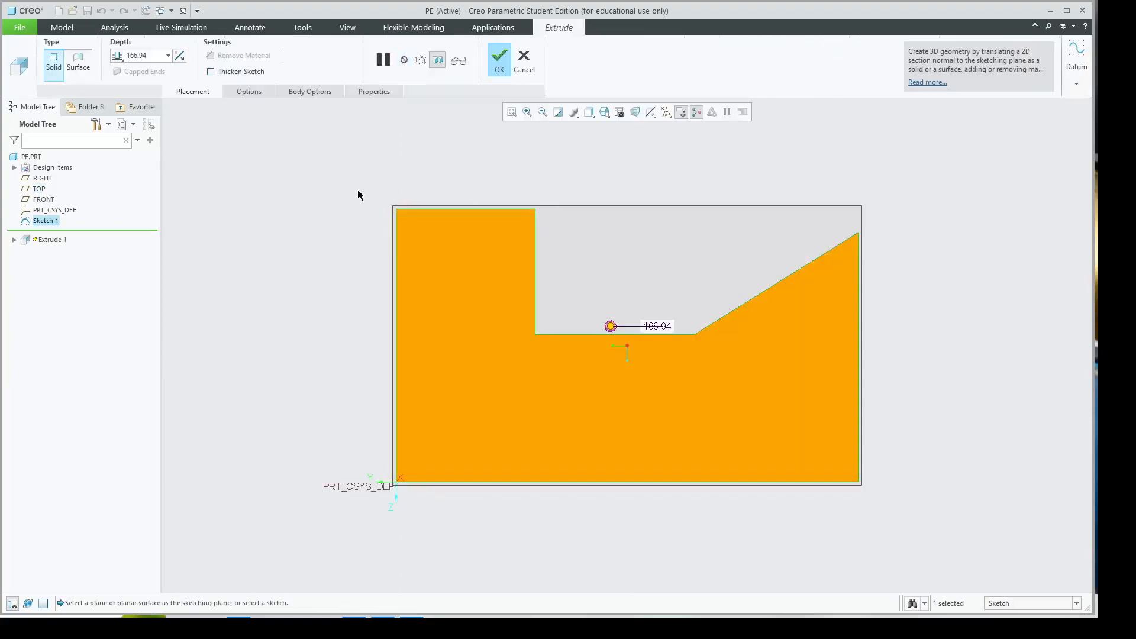
text(100)
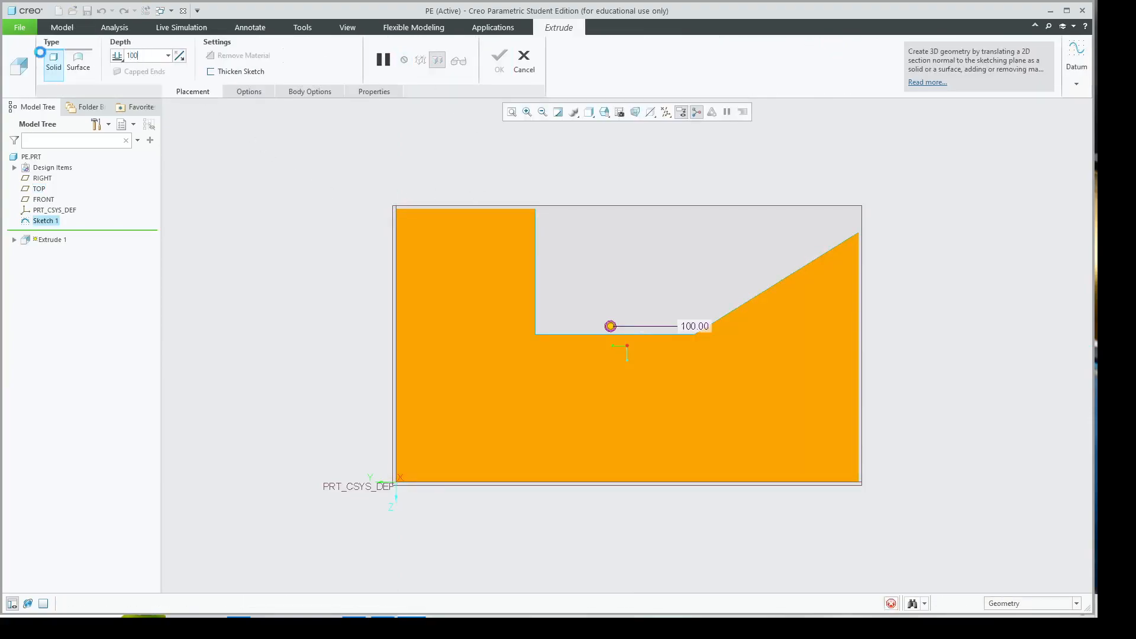
key(Return)
click(499, 59)
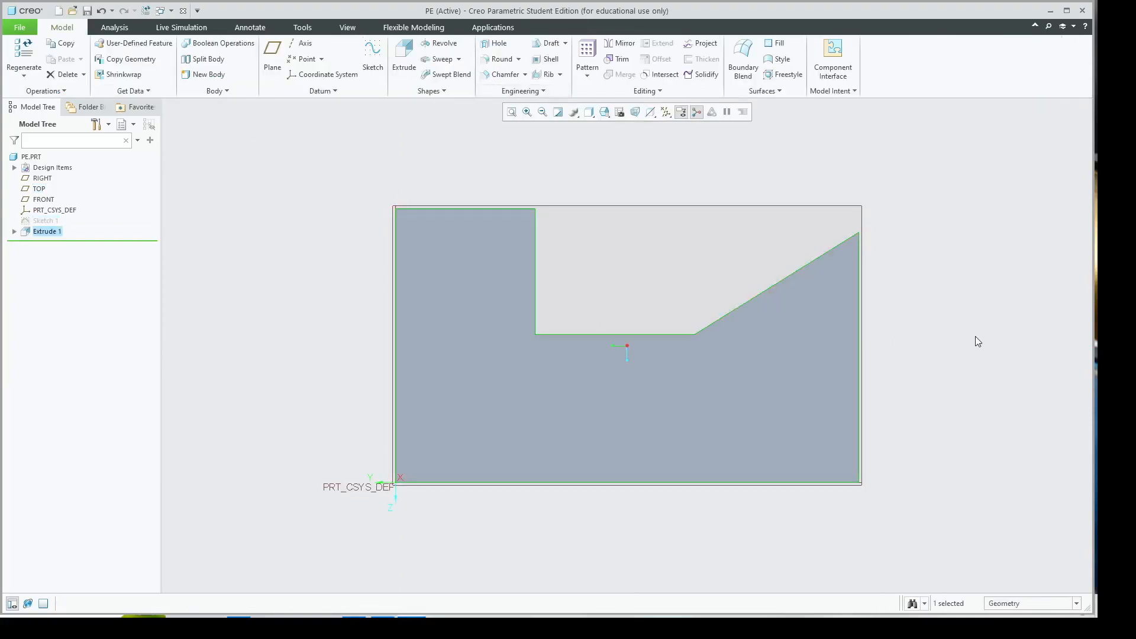
Step: Create a datum plane parallel to the sloped face, offset outward by about 57 mm
middle_drag(944, 328, 926, 350)
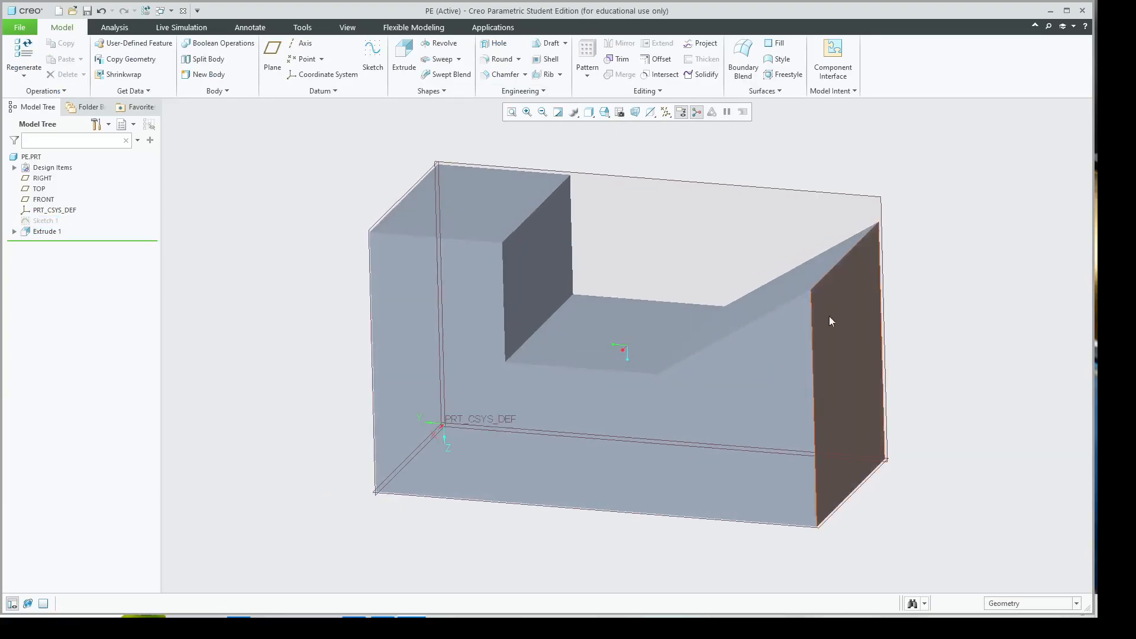
click(799, 280)
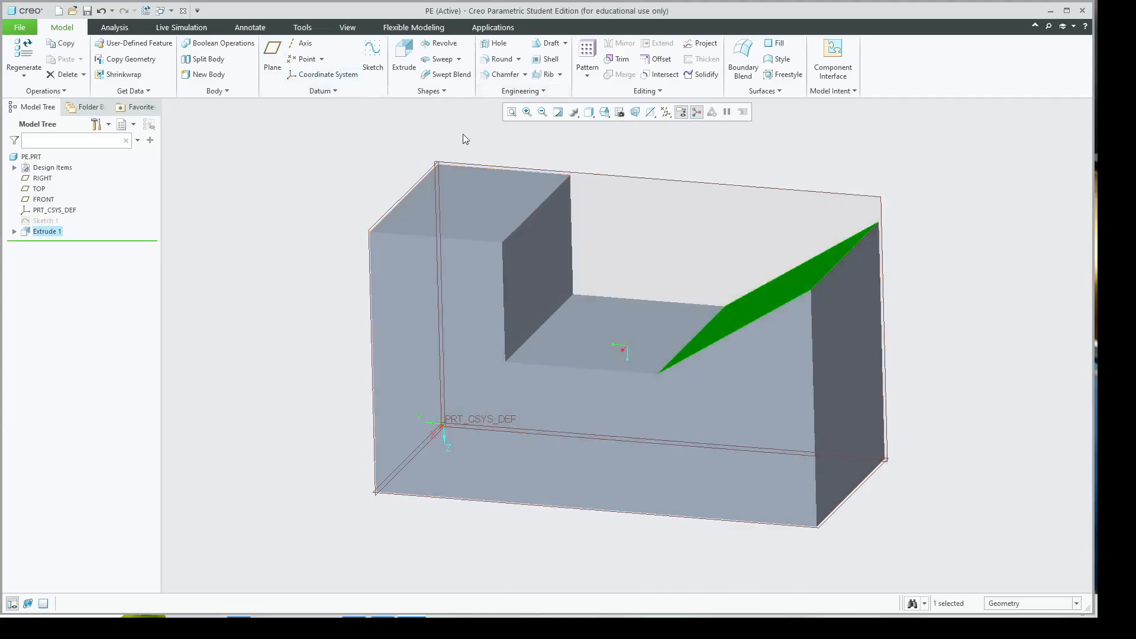
click(272, 56)
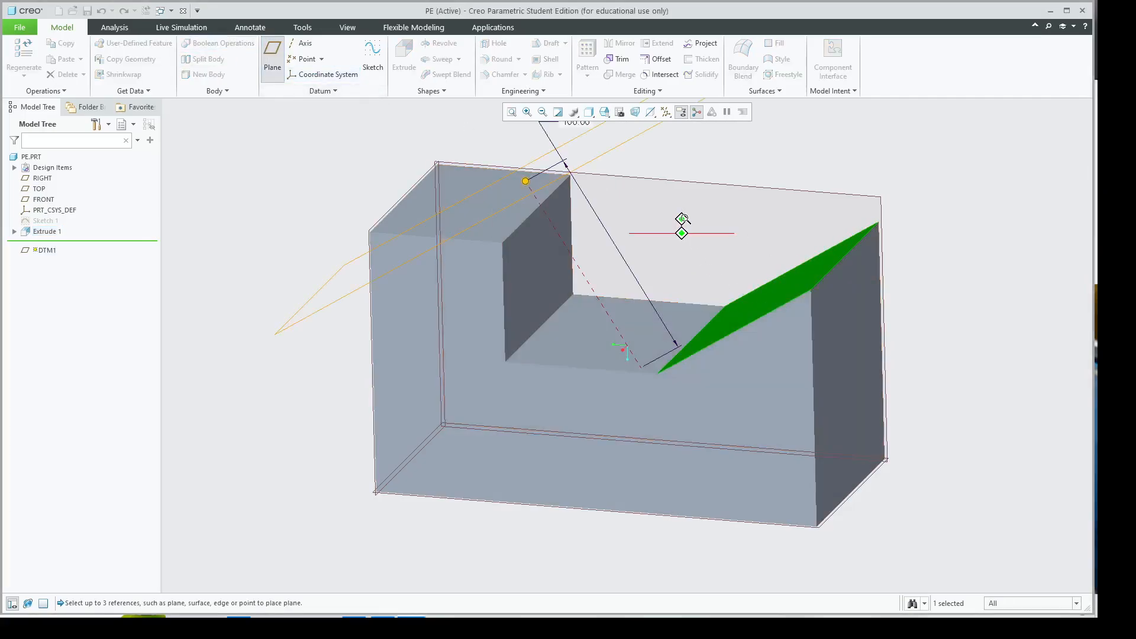
drag(957, 254, 936, 251)
text(0)
key(Return)
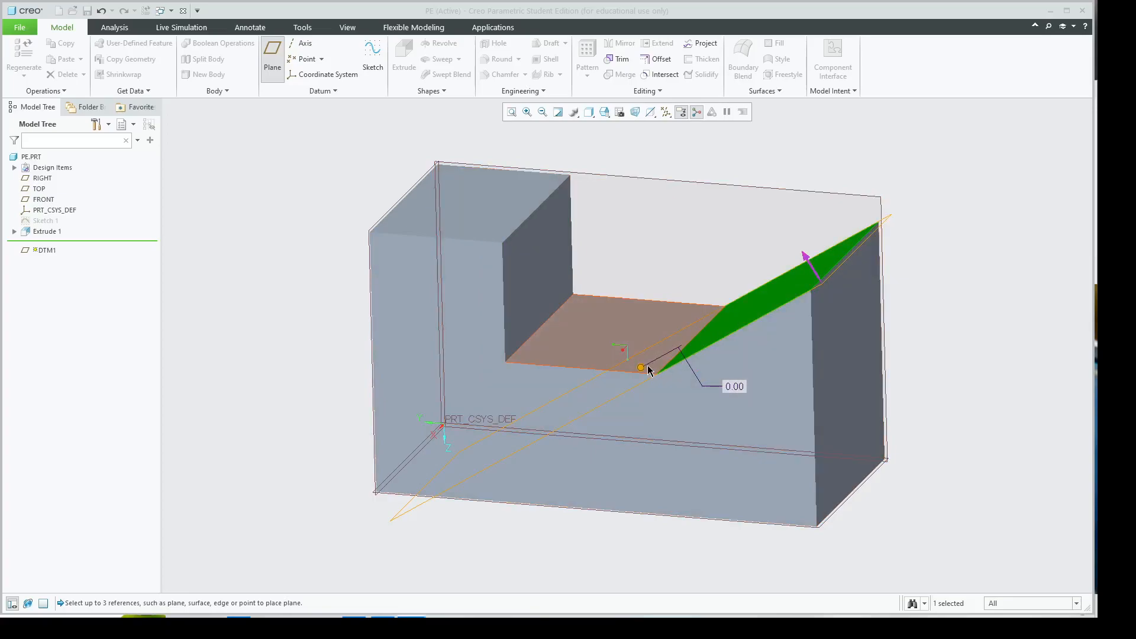
drag(646, 371, 559, 272)
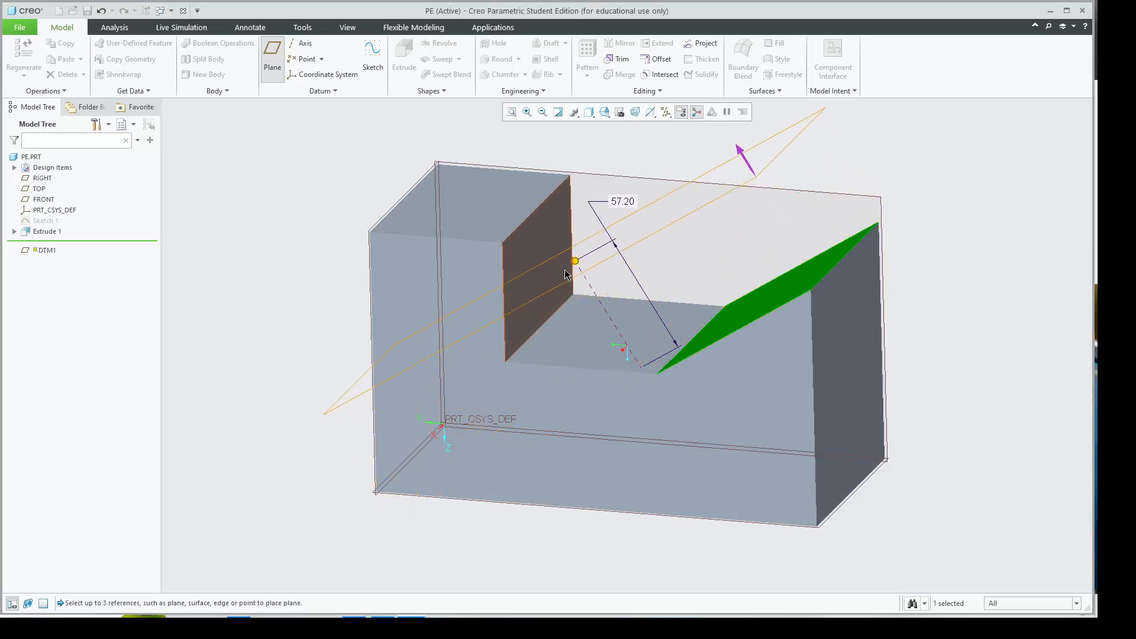
middle_click(1082, 275)
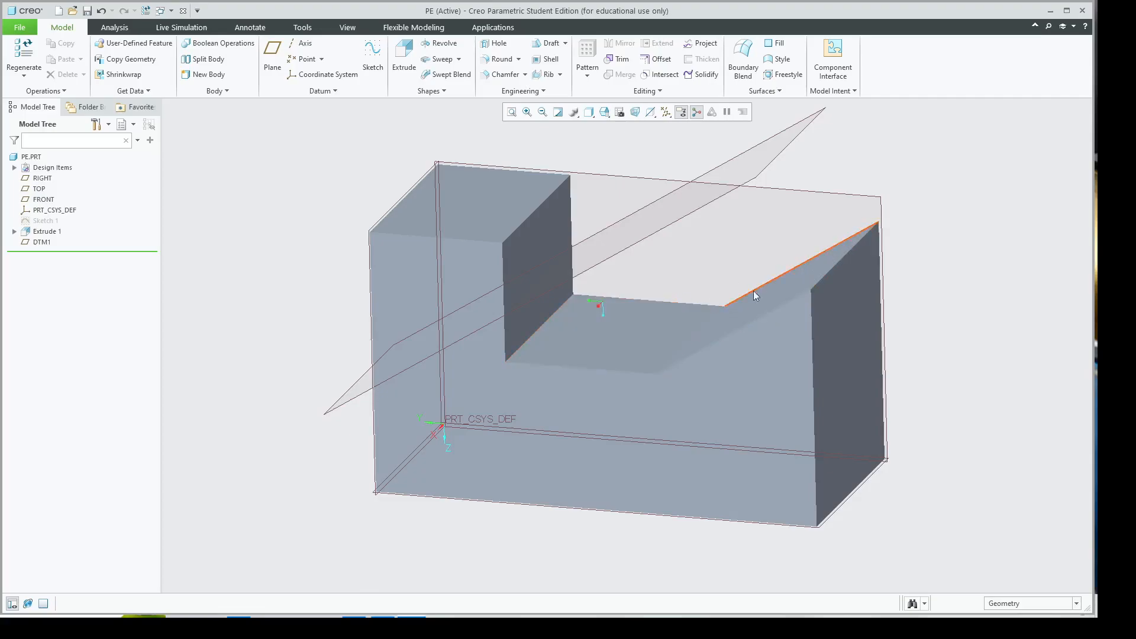
Step: Create a datum plane bisecting the angle between the notch floor and the sloped face
click(747, 310)
click(698, 325)
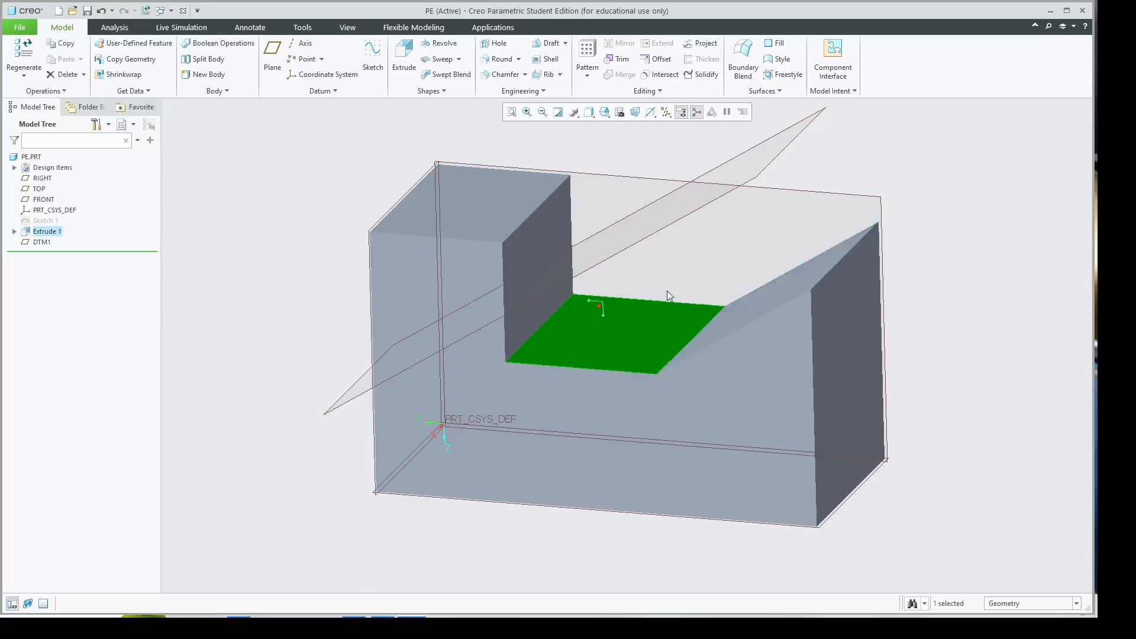
ctrl+click(738, 314)
click(272, 56)
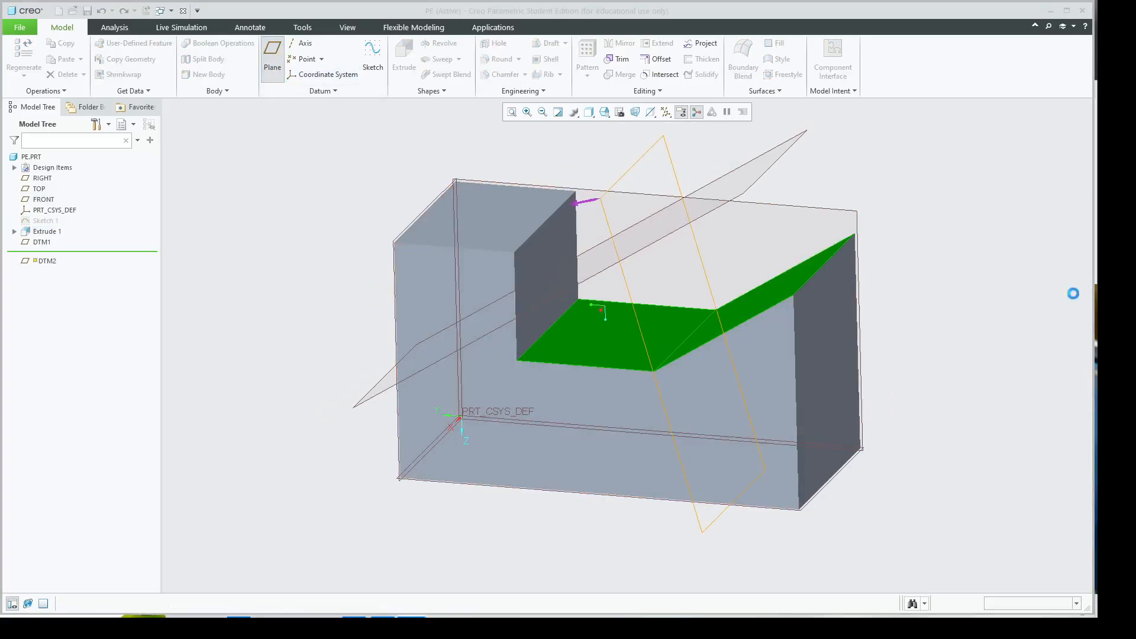
middle_click(1073, 293)
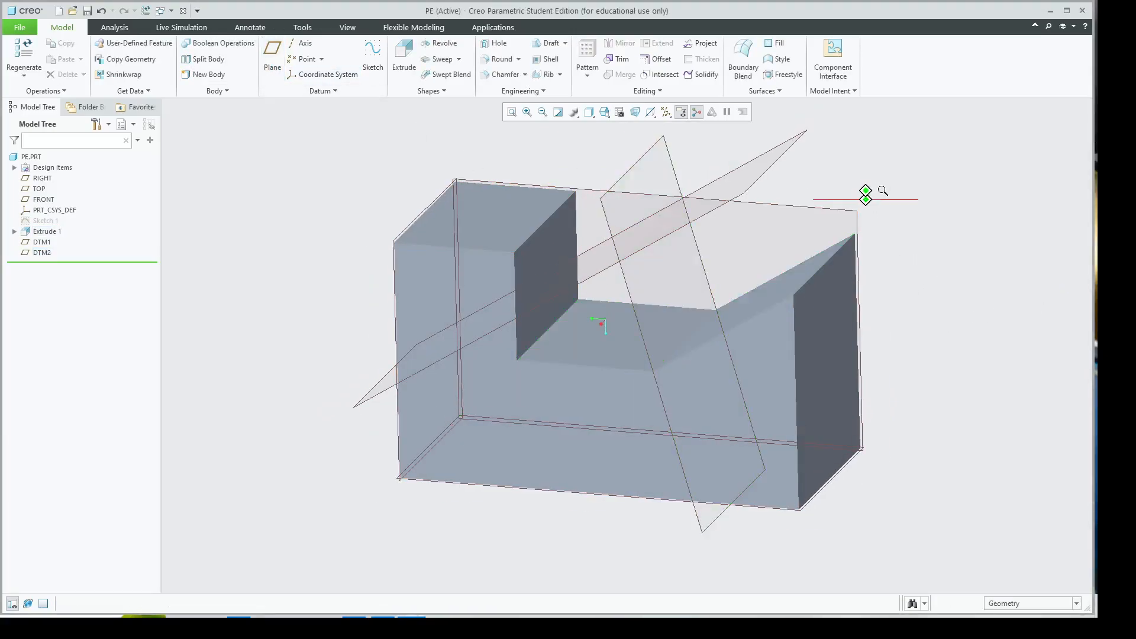